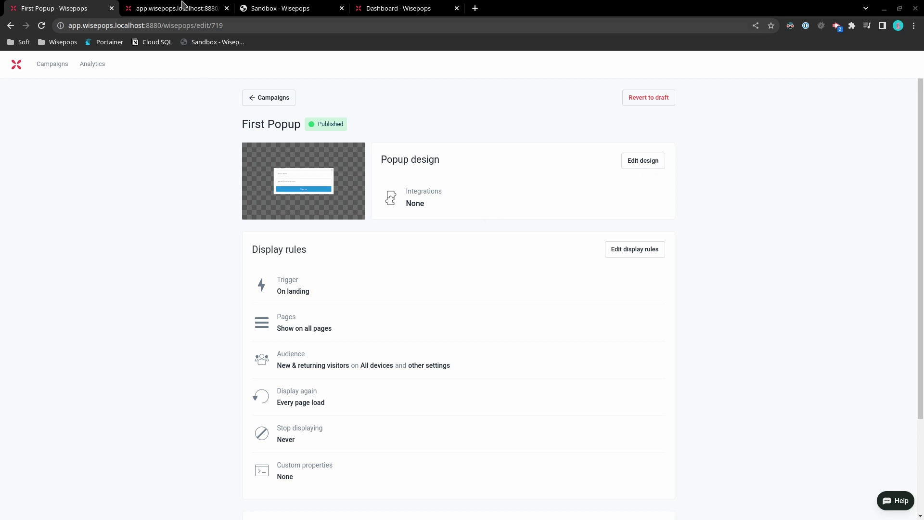
# Open the published First Popup's design editor from its summary page using Edit design
pyautogui.click(647, 164)
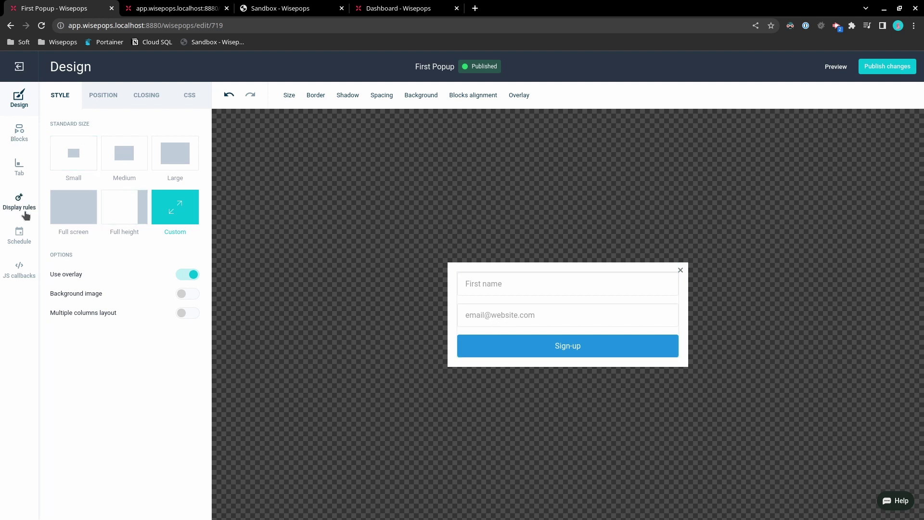
# Leave the design editor, check the Second popup campaign, then return to First Popup
pyautogui.click(22, 68)
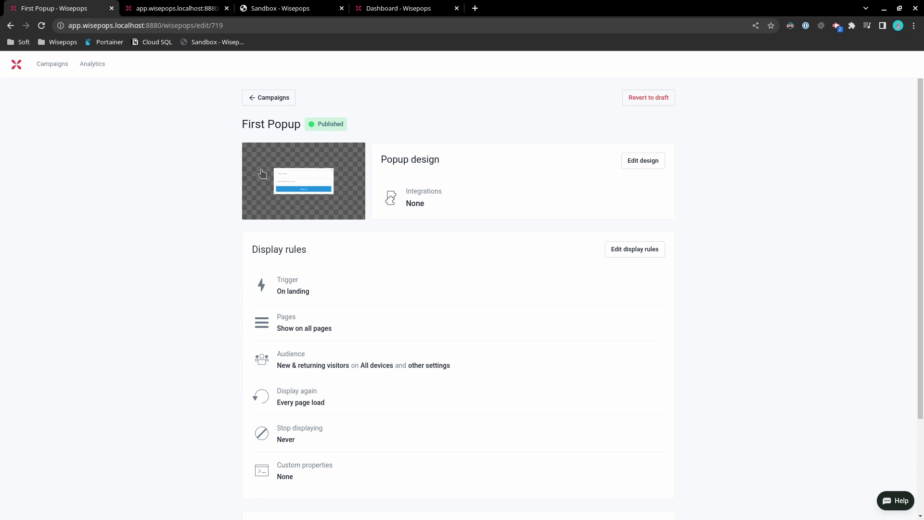
pyautogui.click(175, 9)
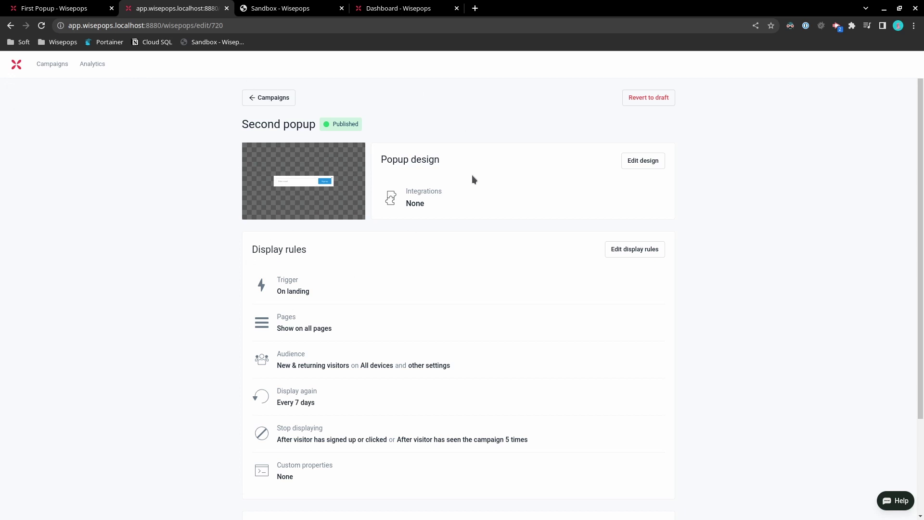
pyautogui.click(90, 4)
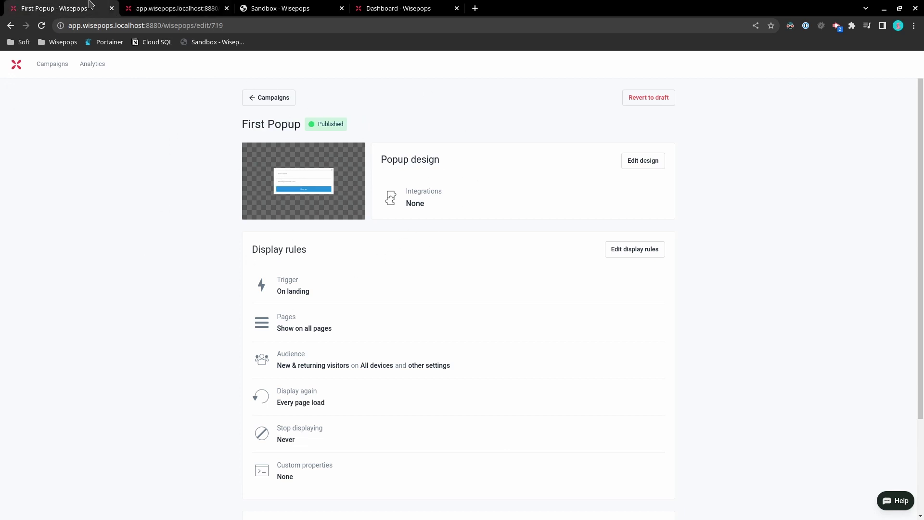
# Reopen First Popup's design editor and go to its Javascript callbacks page
pyautogui.click(650, 164)
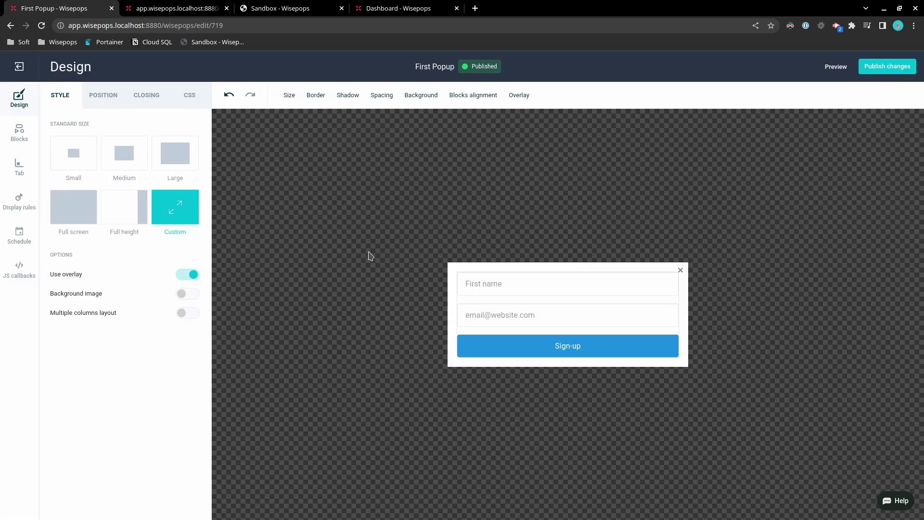
pyautogui.click(490, 302)
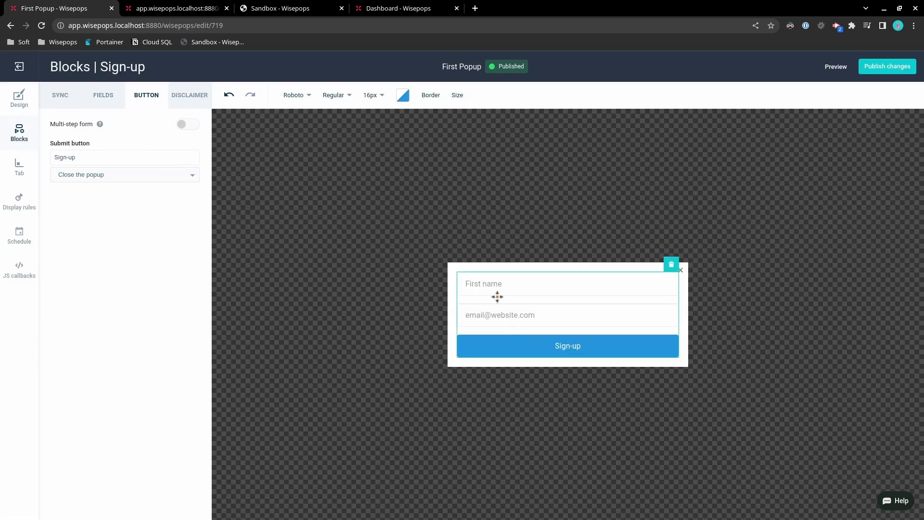
pyautogui.click(19, 201)
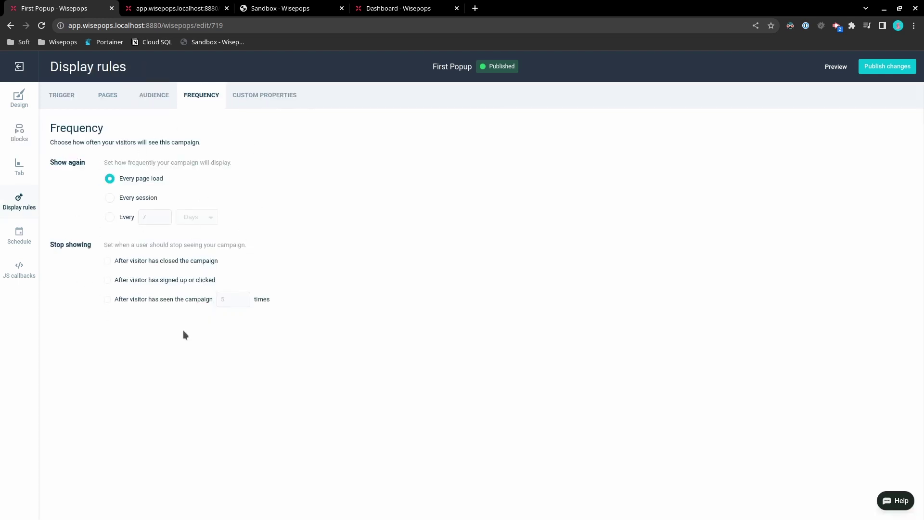
pyautogui.click(22, 272)
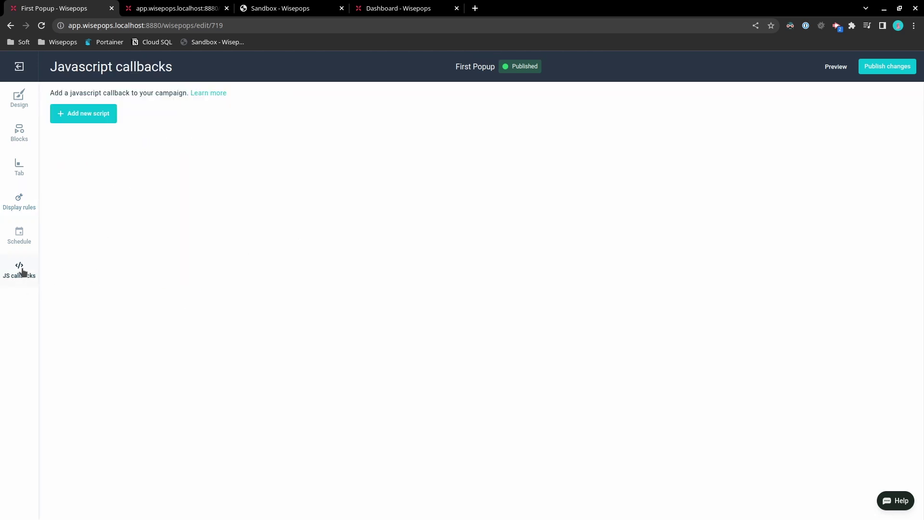
# Add a new callback script on the After form submit event and start editing its code
pyautogui.click(100, 116)
pyautogui.click(148, 156)
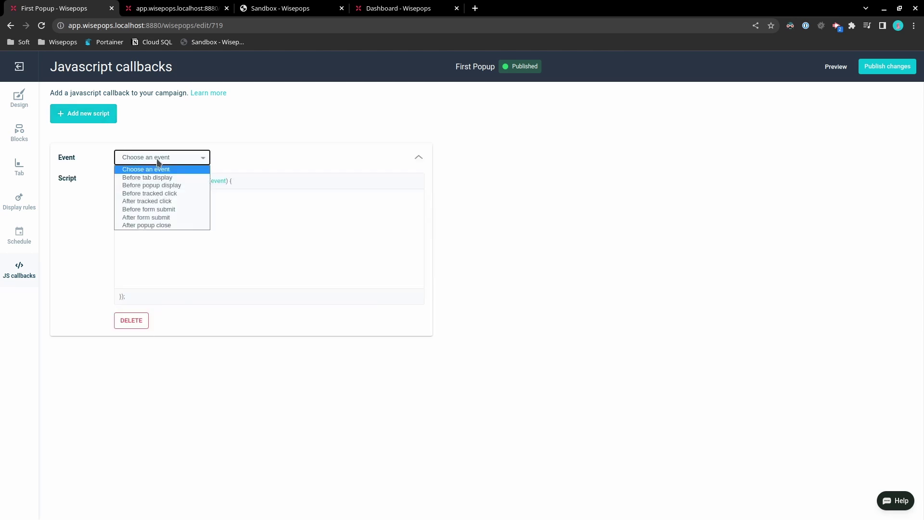
pyautogui.click(166, 218)
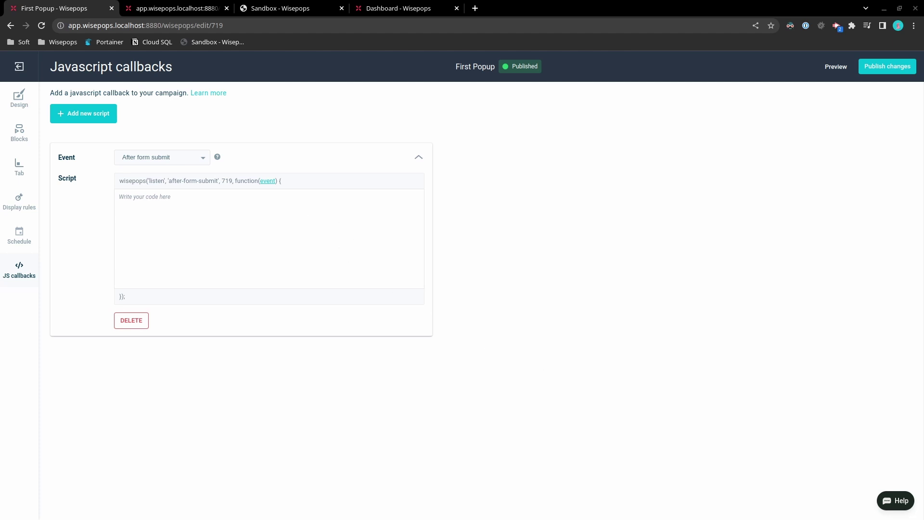
pyautogui.click(240, 208)
# Paste two lines reading the first_name and email field values into nameValue and emailValue
pyautogui.write("var nameValue = event.target.elements['first_name'].value; var emailValue = event.target.elements['email'].value;")
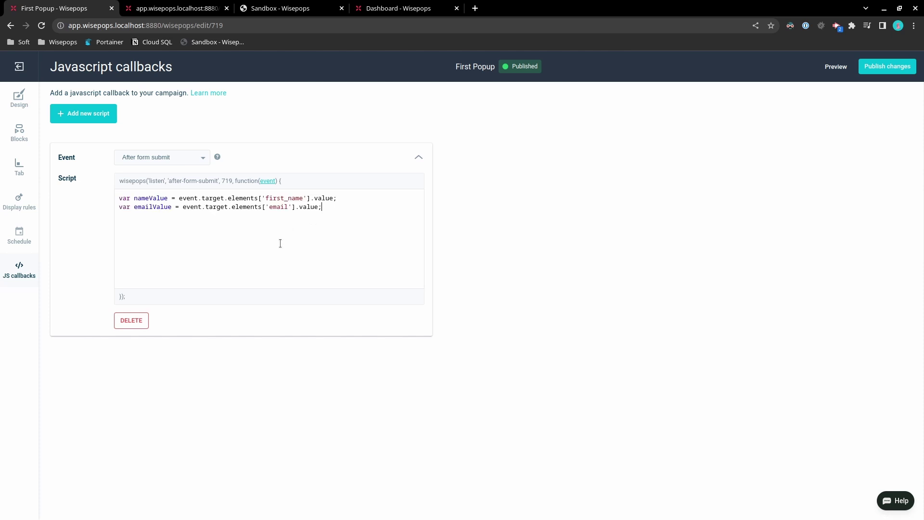
pyautogui.moveTo(337, 207); pyautogui.dragTo(93, 196)
pyautogui.click(243, 255)
pyautogui.click(140, 206)
pyautogui.click(166, 244)
pyautogui.click(192, 229)
# Paste a wisepops("properties") block setting nameReferrer to nameValue and emailReferrer to emailValue
pyautogui.write('wisepops("properties", {     nameReferrer: nameValue,     emailReferrer: emailValue });')
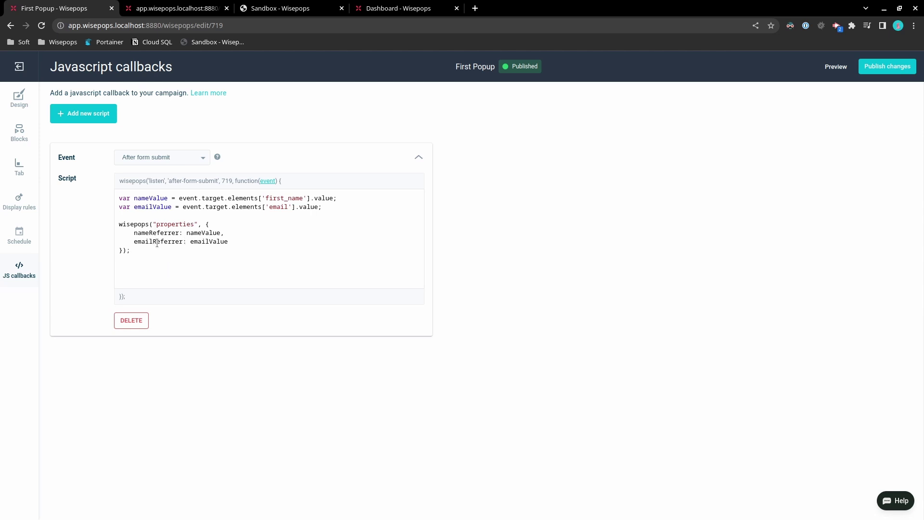
pyautogui.doubleClick(152, 234)
pyautogui.doubleClick(203, 233)
pyautogui.click(136, 199)
pyautogui.doubleClick(149, 241)
pyautogui.doubleClick(209, 242)
pyautogui.click(218, 259)
# Add the wisepops("event", "popup-on-form-submit") line to the callback and publish First Popup's changes
pyautogui.write('wisepops("event", "popup-on-form-submit");')
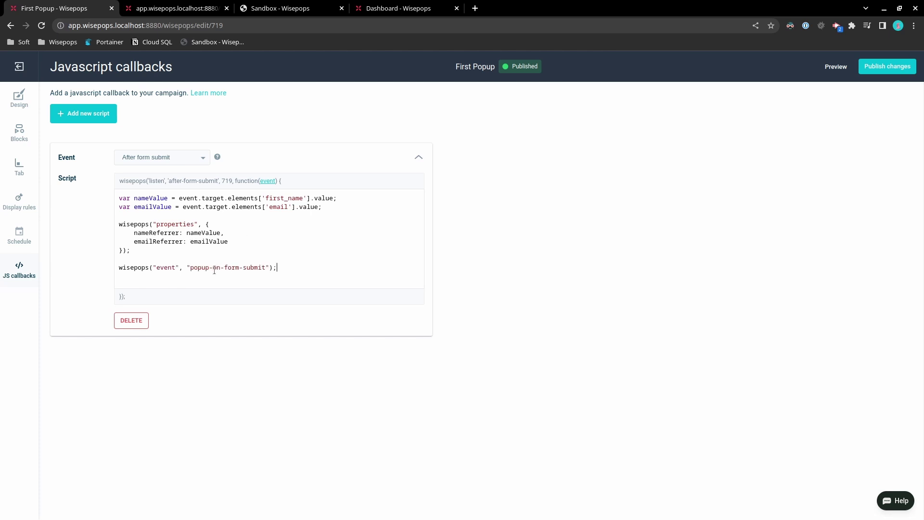
pyautogui.moveTo(190, 268); pyautogui.dragTo(265, 267)
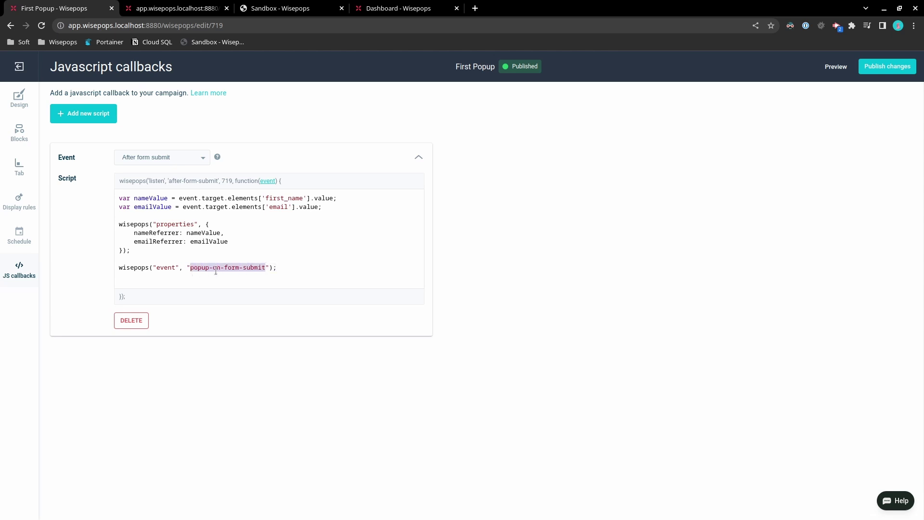
pyautogui.click(263, 268)
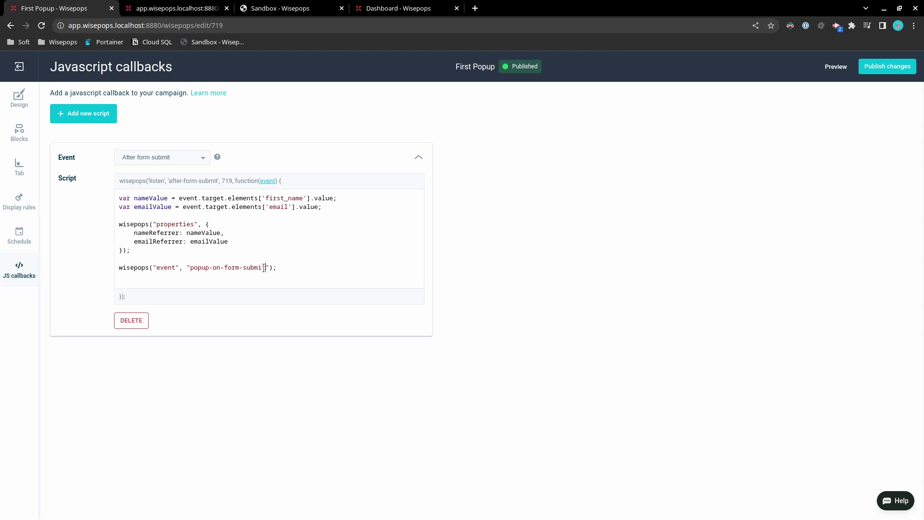
pyautogui.moveTo(264, 267); pyautogui.dragTo(192, 263)
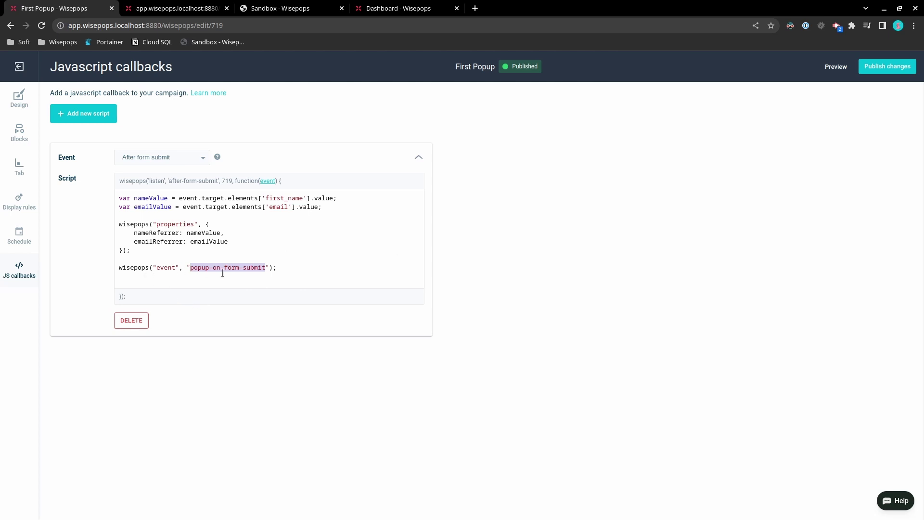
pyautogui.click(129, 267)
pyautogui.moveTo(118, 267); pyautogui.dragTo(306, 270)
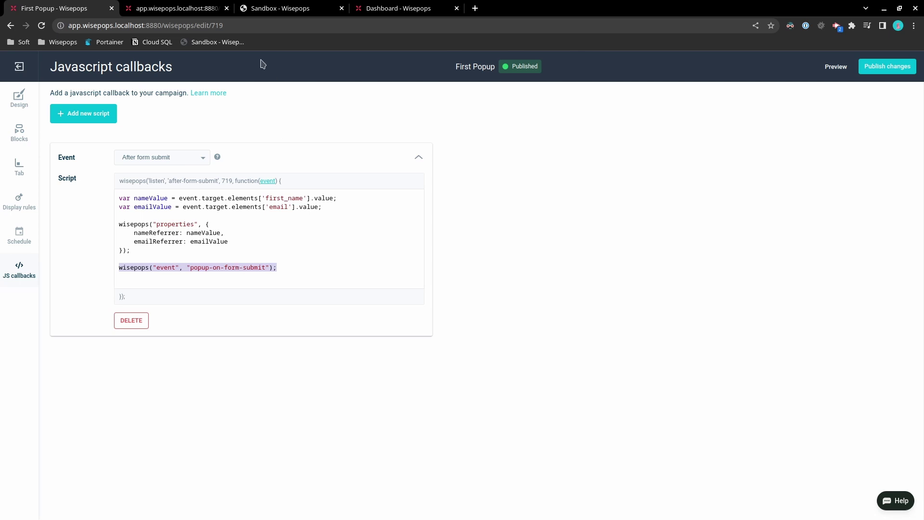
pyautogui.click(263, 267)
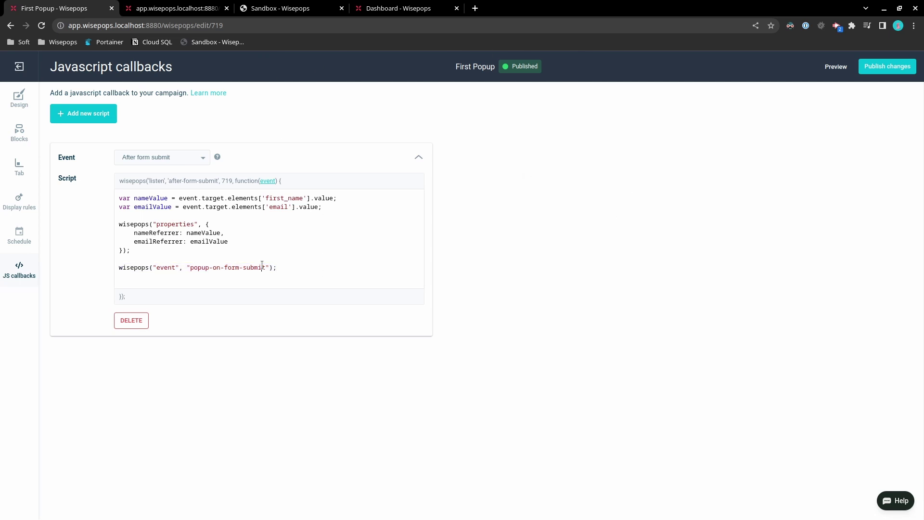
pyautogui.moveTo(266, 268); pyautogui.dragTo(191, 270)
pyautogui.hotkey('ctrl', 'c')
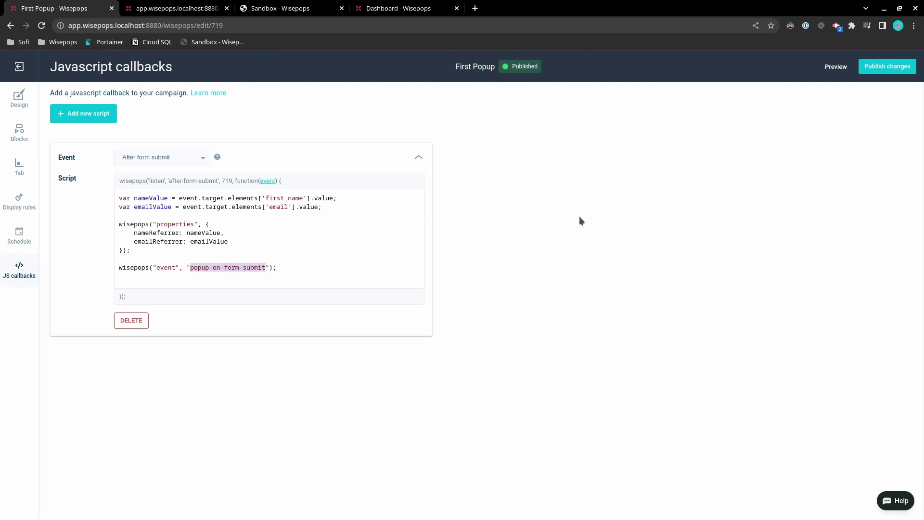
pyautogui.click(880, 72)
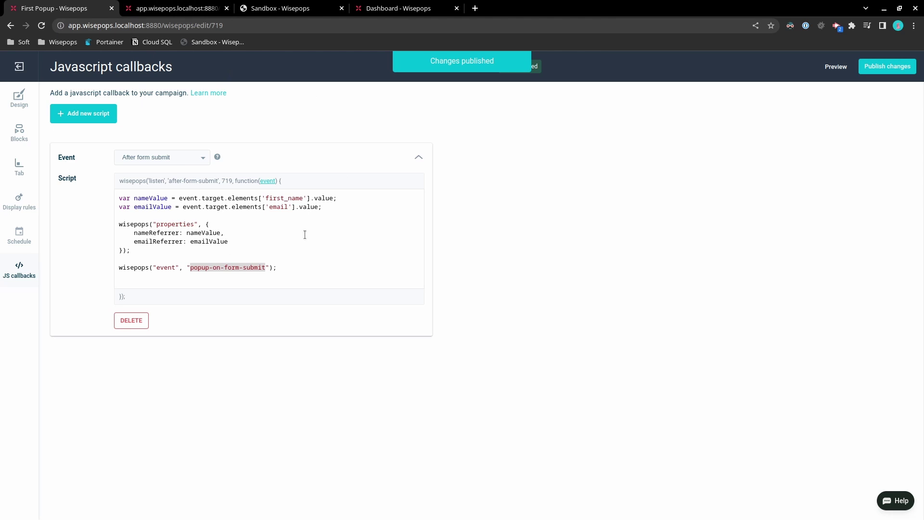
# Switch to the Second popup, open its design editor, and go to Display rules
pyautogui.click(173, 4)
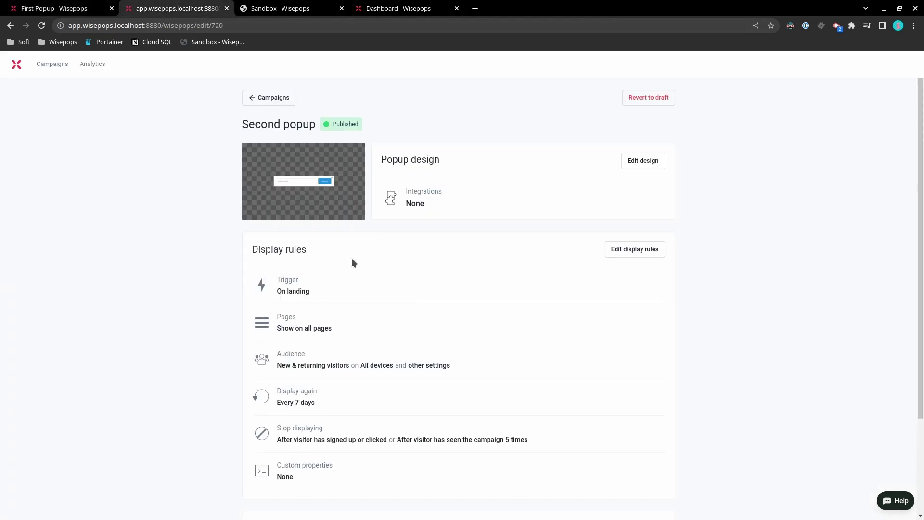
pyautogui.scroll(-1, 351, 258)
pyautogui.scroll(-1, 428, 183)
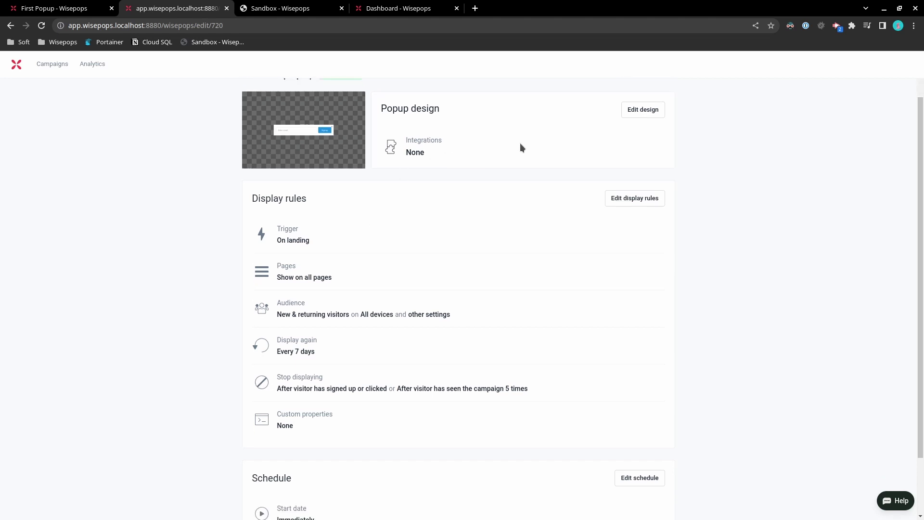
pyautogui.click(647, 111)
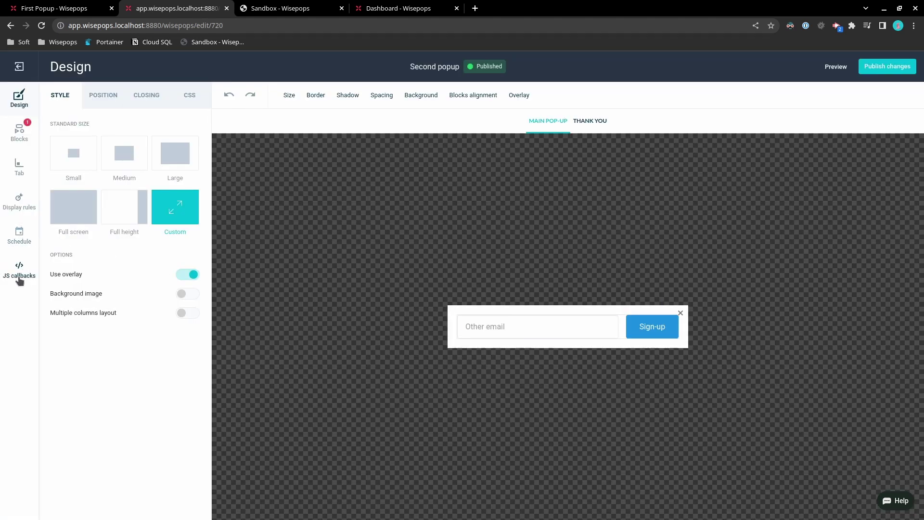
pyautogui.click(19, 204)
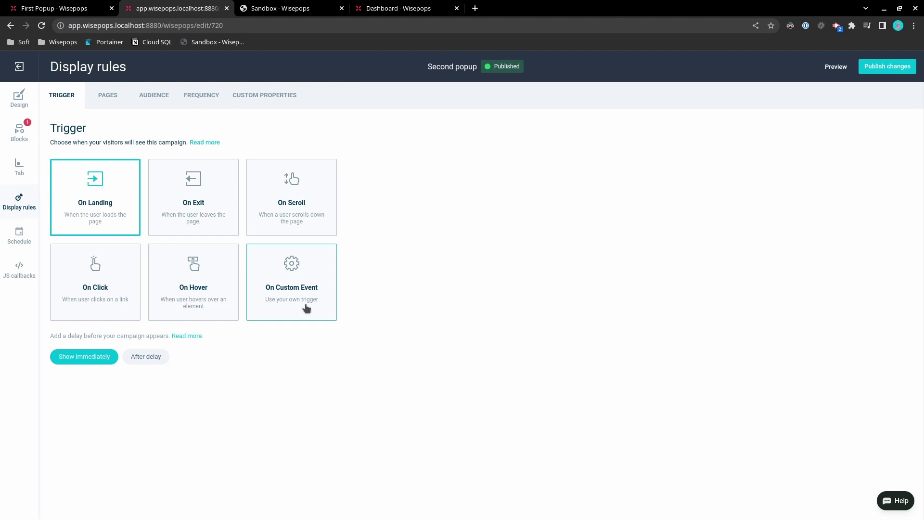
# Set the Second popup trigger to On Custom Event named popup-on-form-submit, copied from First Popup's callback
pyautogui.click(303, 276)
pyautogui.click(144, 338)
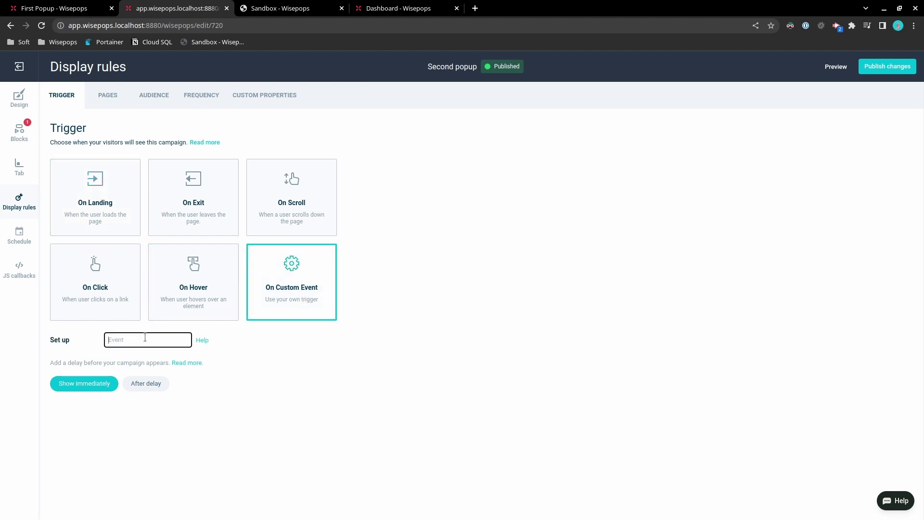
pyautogui.hotkey('ctrl', 'v')
pyautogui.click(68, 8)
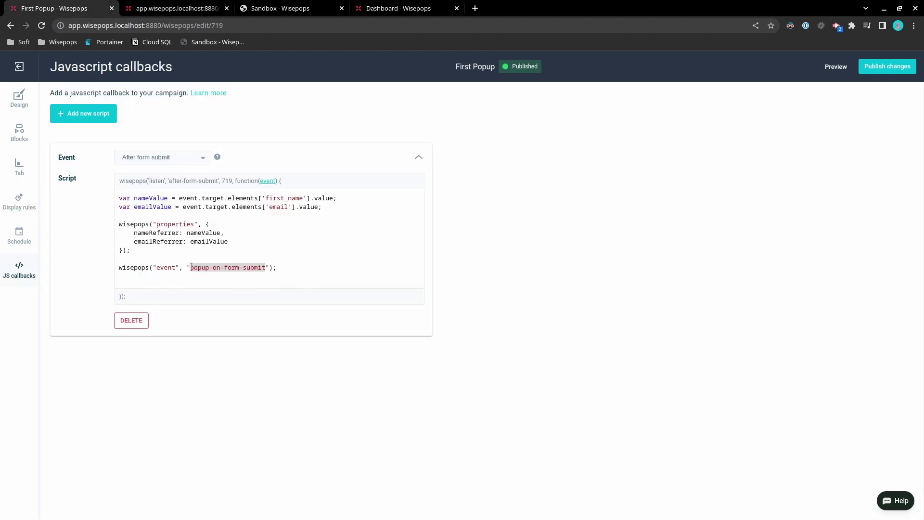
pyautogui.moveTo(191, 267); pyautogui.dragTo(265, 266)
pyautogui.hotkey('ctrl', 'Tab')
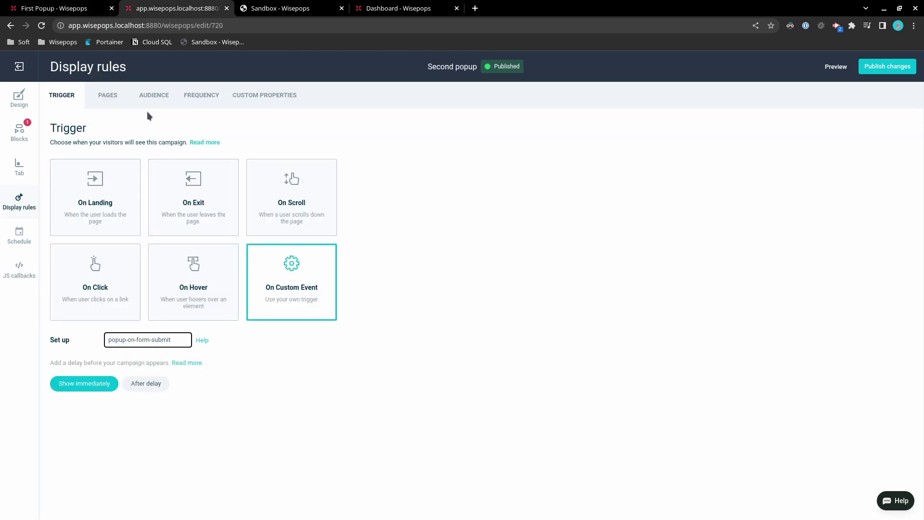
# Set Second popup frequency to Every page load, uncheck both Stop showing boxes, and publish
pyautogui.click(194, 102)
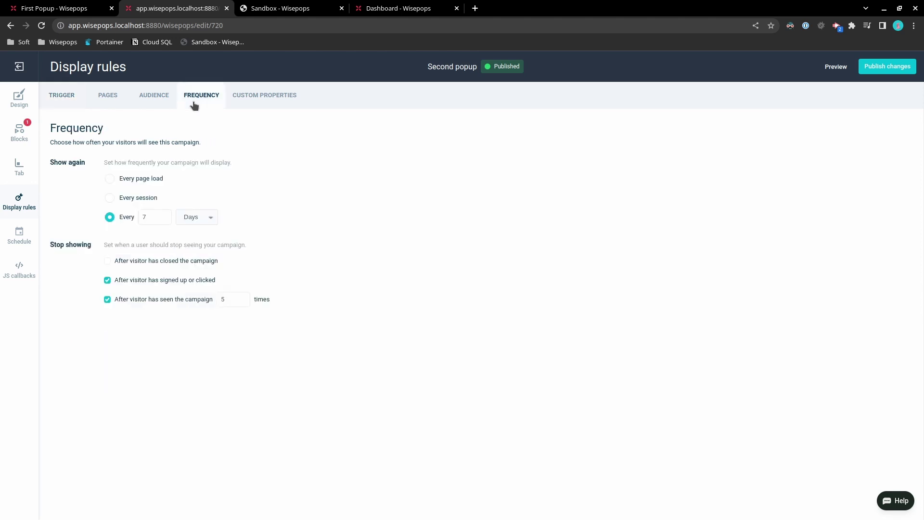
pyautogui.click(112, 179)
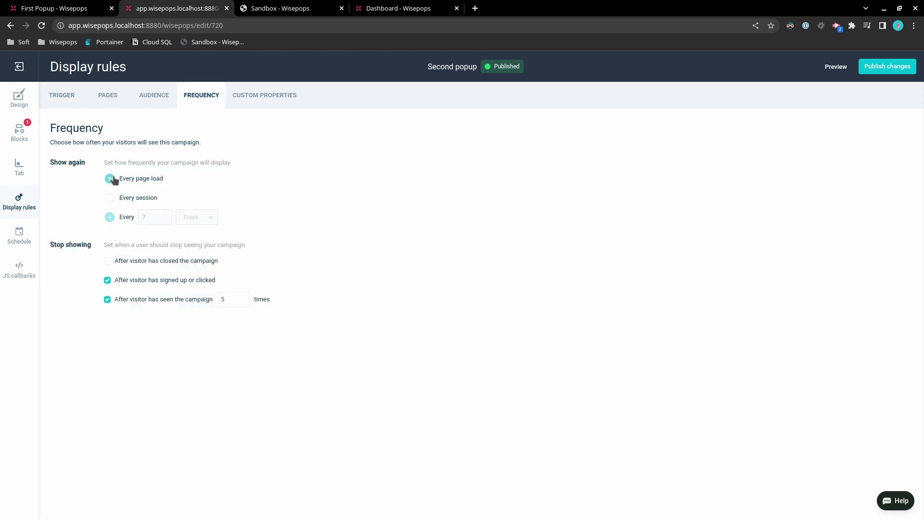
pyautogui.click(107, 281)
pyautogui.click(107, 300)
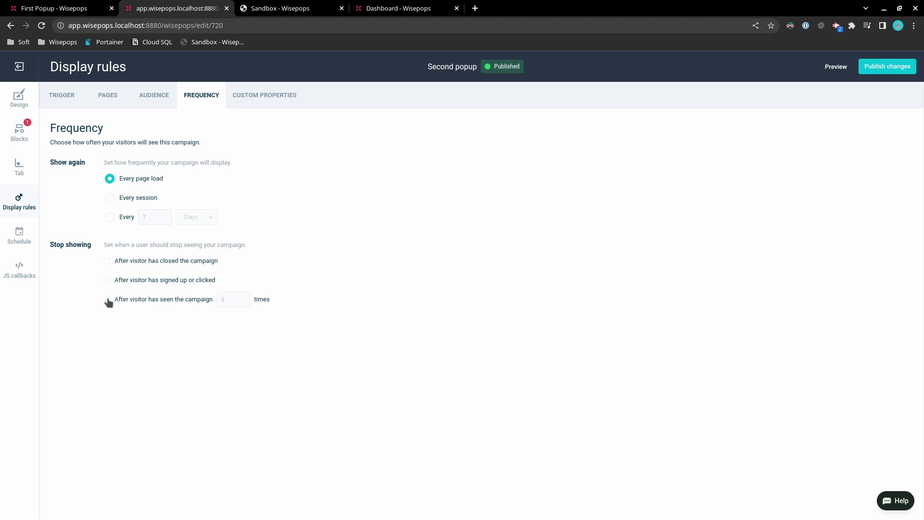
pyautogui.click(873, 69)
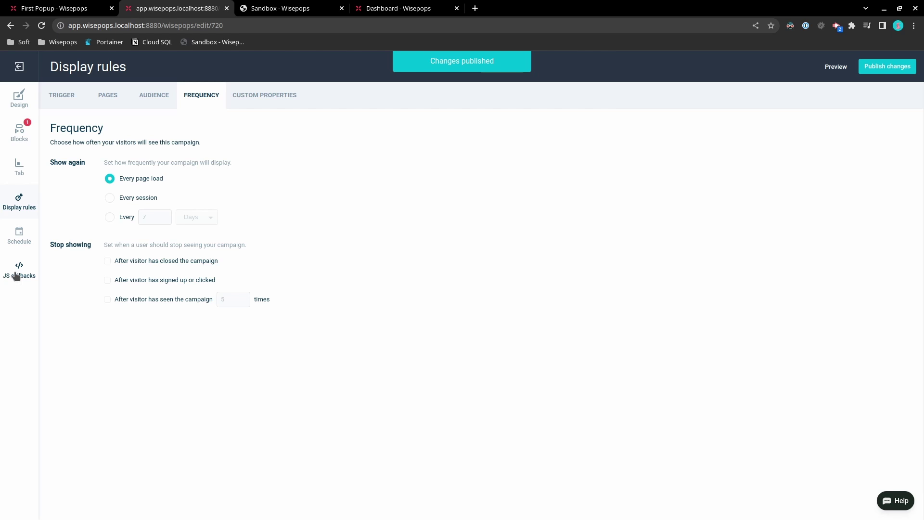
pyautogui.click(21, 103)
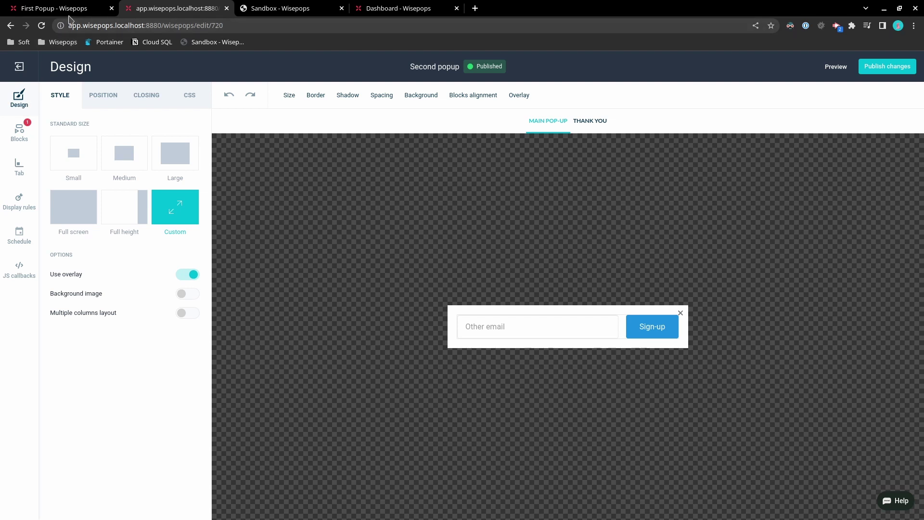
# Open the Second popup's sign-up Fields settings, compare with First Popup's callback, and edit the first hidden value
pyautogui.click(472, 327)
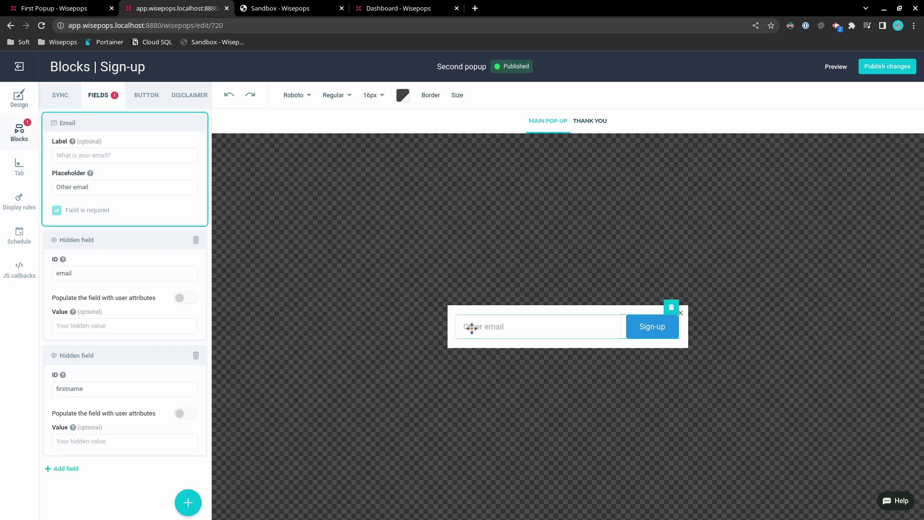
pyautogui.click(52, 7)
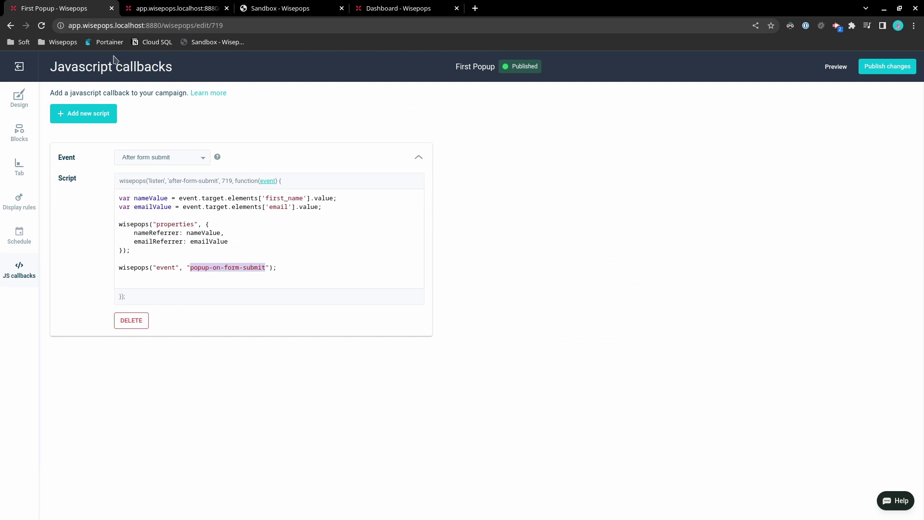
pyautogui.click(165, 7)
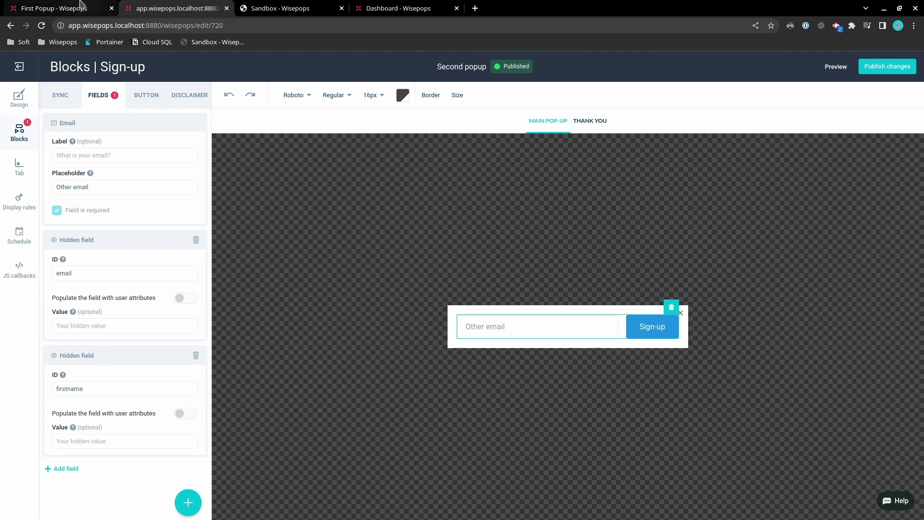
pyautogui.click(109, 325)
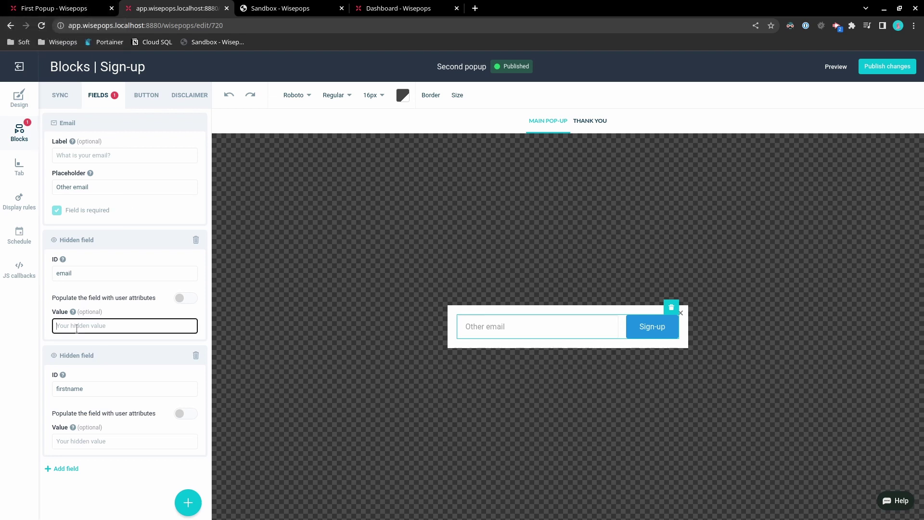
# Enter {{nameReferrer}} as the first hidden field's value, copying nameReferrer from First Popup's callback
pyautogui.click(64, 8)
pyautogui.doubleClick(165, 232)
pyautogui.hotkey('ctrl', 'c')
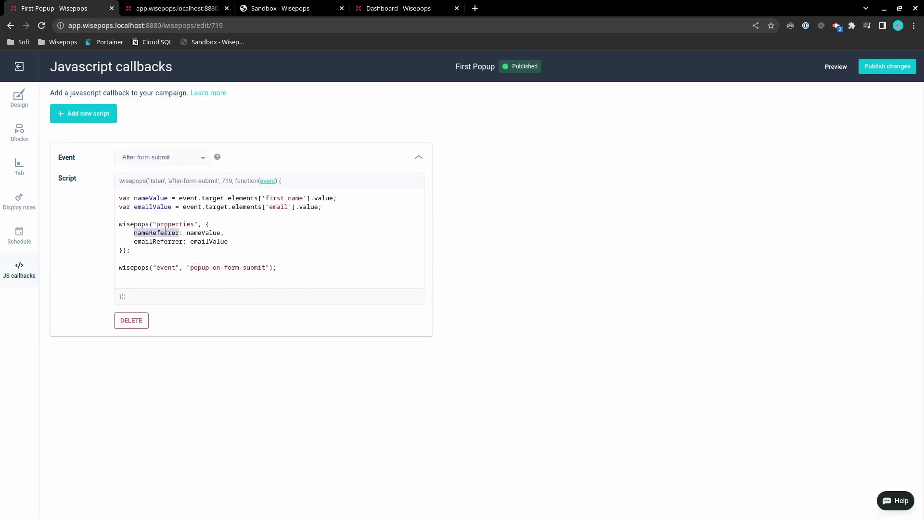
pyautogui.click(173, 8)
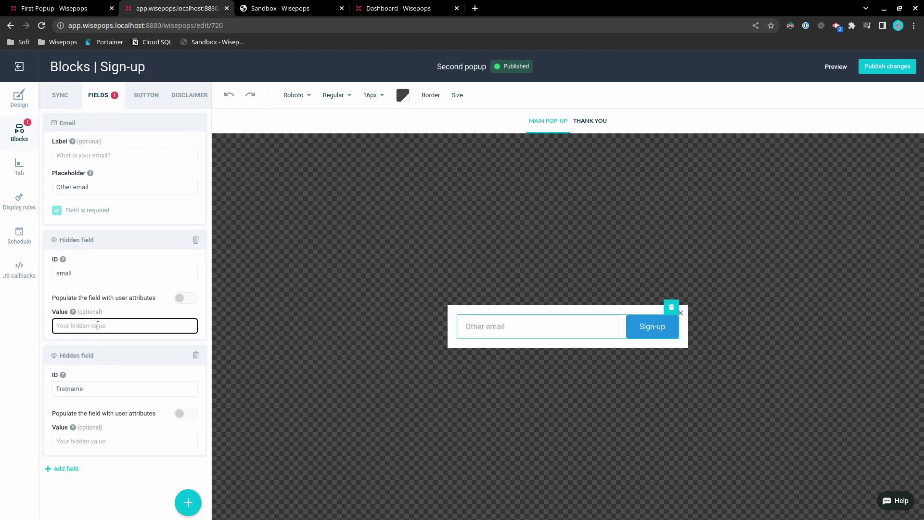
pyautogui.write('{{')
pyautogui.hotkey('ctrl', 'v')
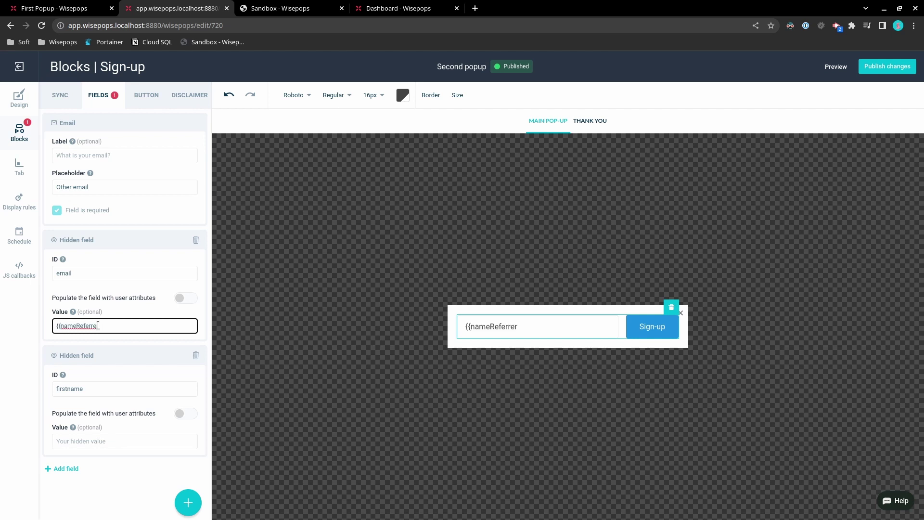
pyautogui.hotkey('ctrl', 'pageup')
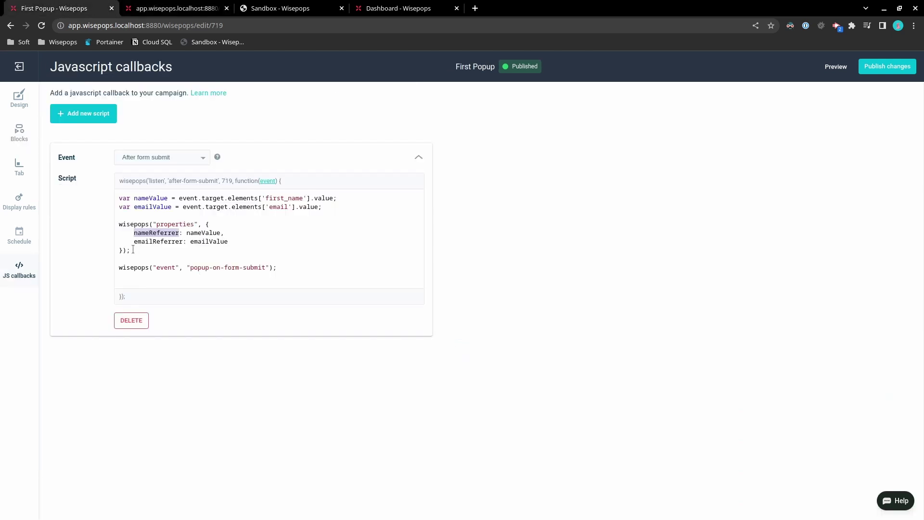
pyautogui.click(174, 6)
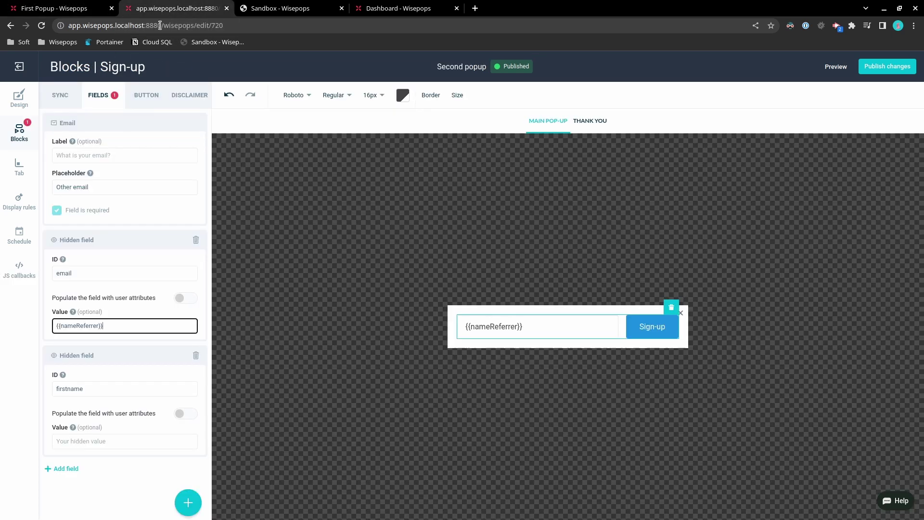
pyautogui.moveTo(103, 327); pyautogui.dragTo(100, 327)
pyautogui.moveTo(61, 326); pyautogui.dragTo(52, 328)
pyautogui.click(124, 326)
# Select the entire {{nameReferrer}} value in the first hidden field
pyautogui.click(96, 441)
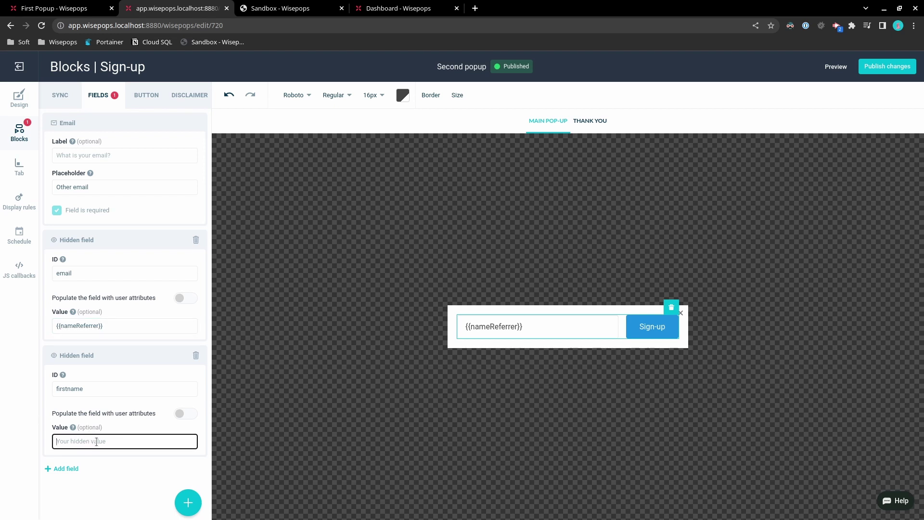
pyautogui.moveTo(56, 326); pyautogui.dragTo(74, 326)
pyautogui.doubleClick(83, 327)
pyautogui.click(119, 328)
pyautogui.hotkey('ctrl', 'a')
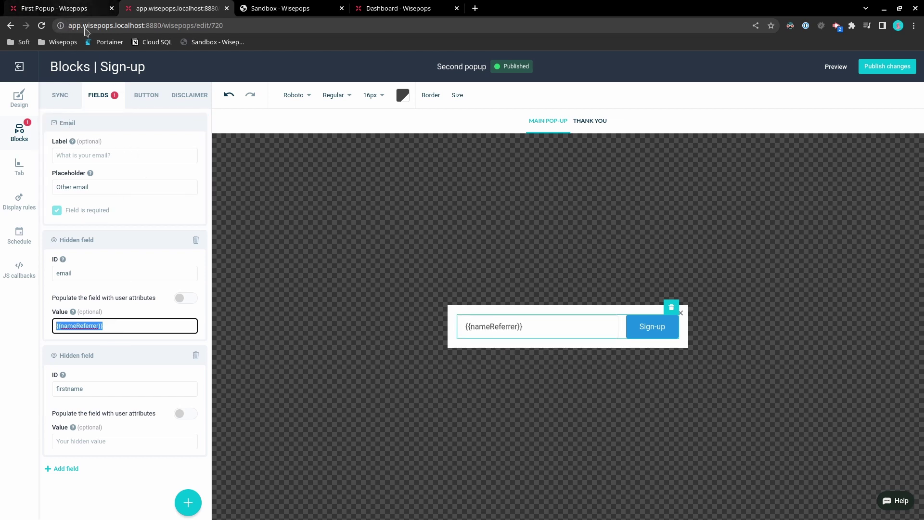
# Move {{nameReferrer}} into the second hidden field and rename the IDs emailReferrer and firstnameReferrer
pyautogui.hotkey('ctrl', 'x')
pyautogui.click(91, 440)
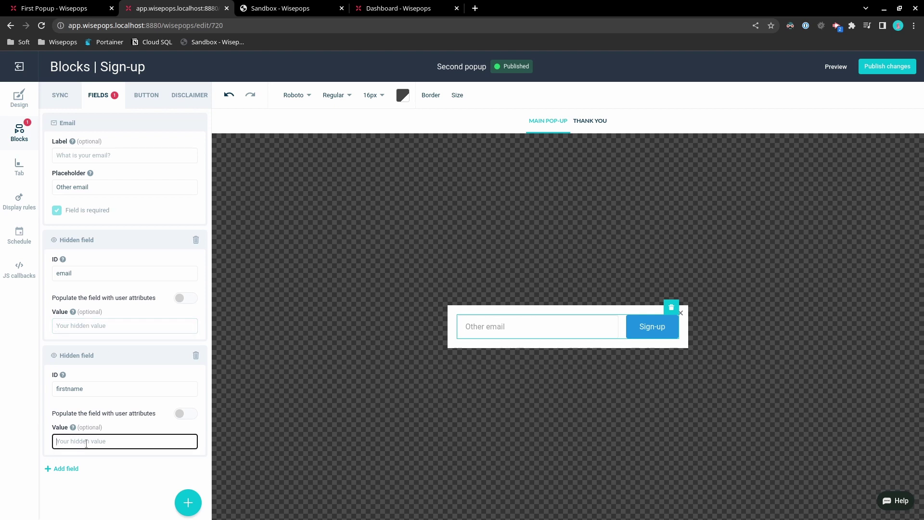
pyautogui.hotkey('ctrl', 'v')
pyautogui.click(118, 268)
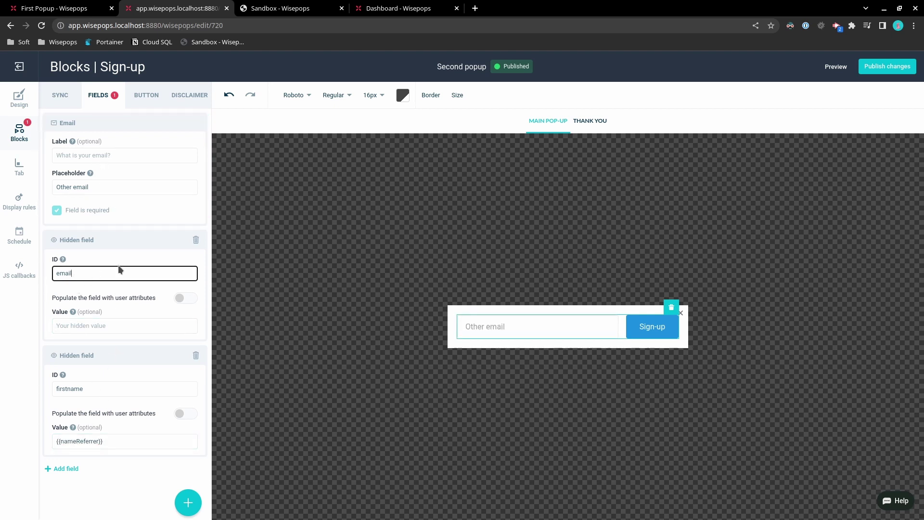
pyautogui.write('Referrer')
pyautogui.click(105, 388)
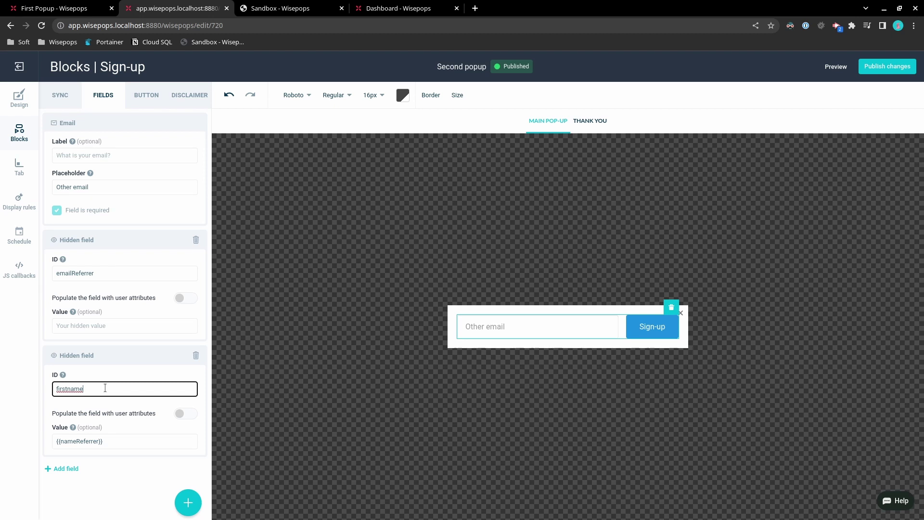
pyautogui.write('Referrer')
pyautogui.click(81, 447)
pyautogui.doubleClick(132, 391)
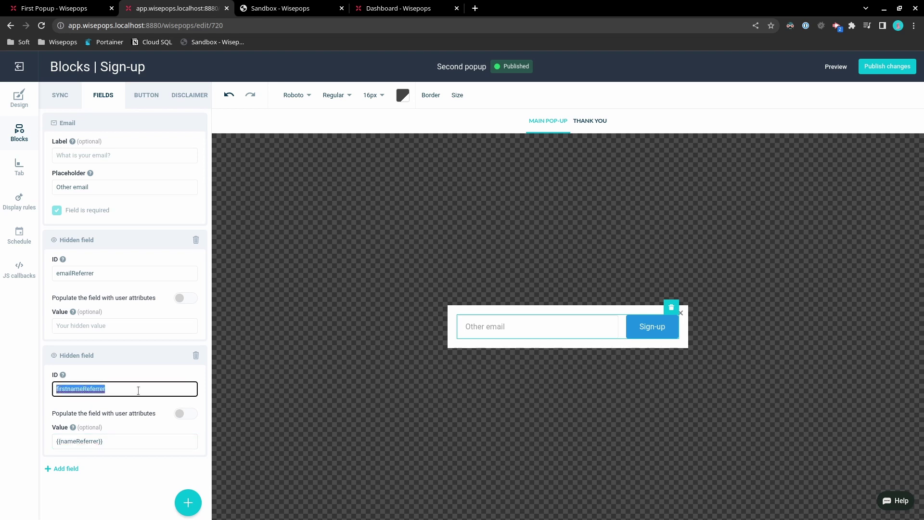
pyautogui.doubleClick(85, 442)
pyautogui.click(100, 445)
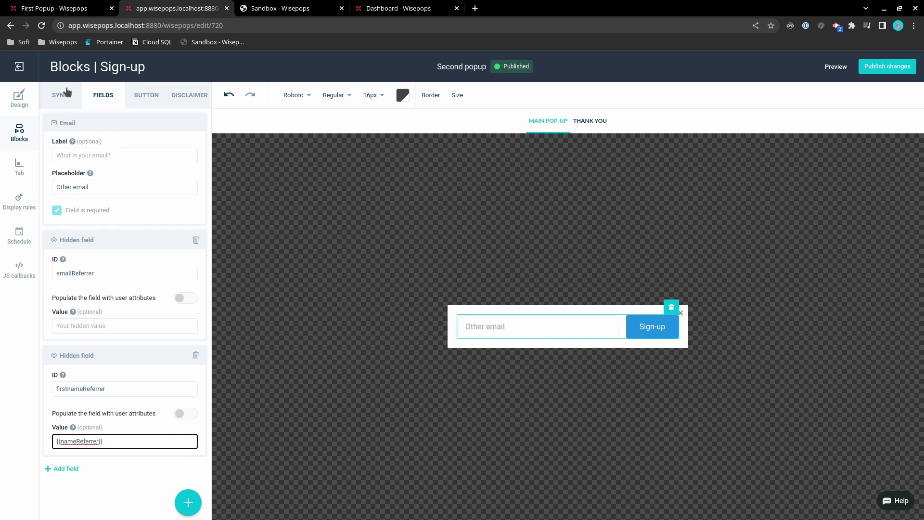
# Copy emailReferrer from the callback script, set the first hidden value to {{emailReferrer}}, and publish
pyautogui.click(77, 8)
pyautogui.click(164, 241)
pyautogui.doubleClick(164, 241)
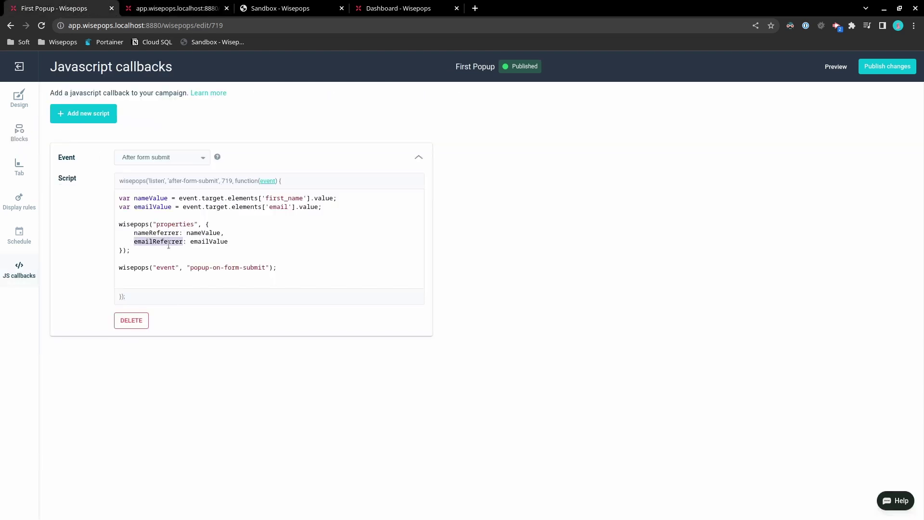
pyautogui.click(166, 9)
pyautogui.click(163, 327)
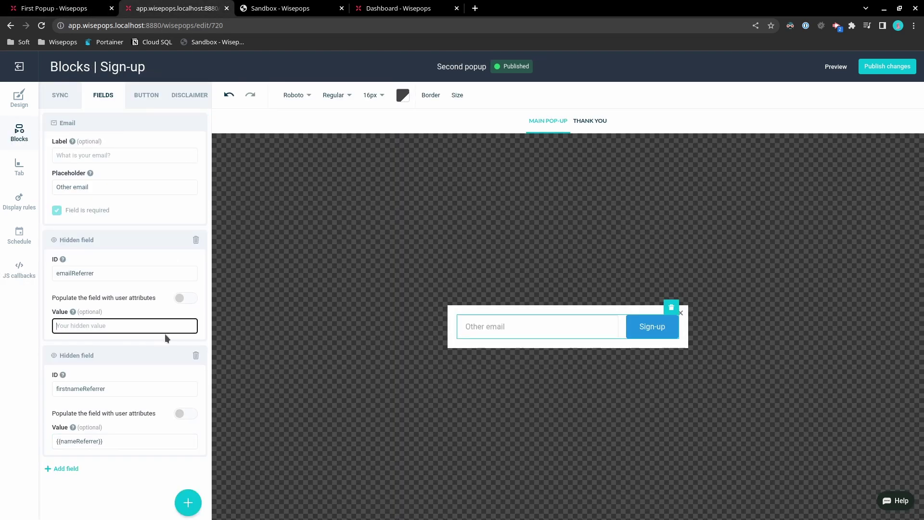
pyautogui.write('{{')
pyautogui.hotkey('ctrl', 'v')
pyautogui.write('}}')
pyautogui.doubleClick(73, 326)
pyautogui.click(887, 67)
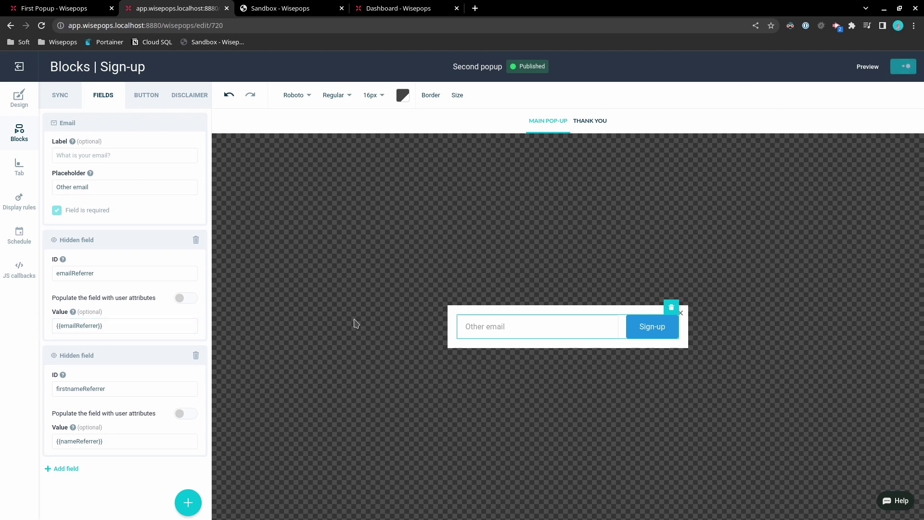
# Reload the sandbox, enter a first name and email in the First Popup, and sign up
pyautogui.click(296, 7)
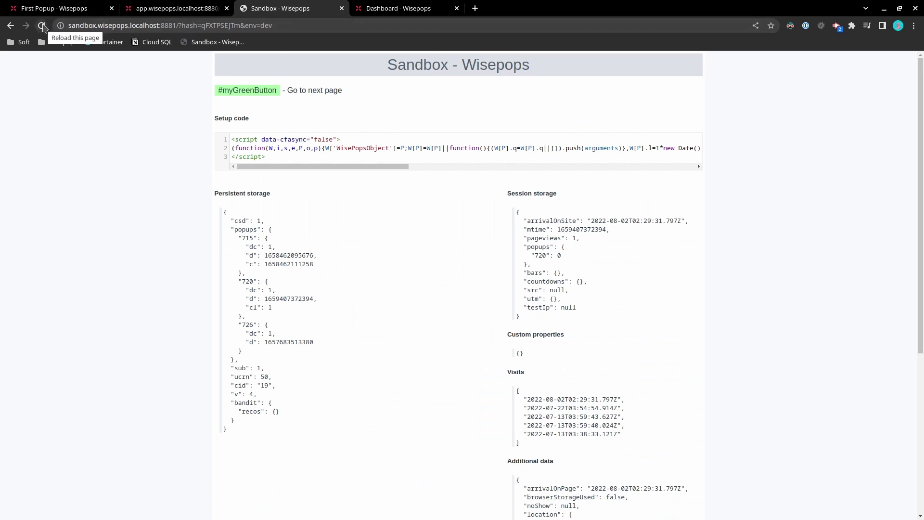
pyautogui.click(42, 25)
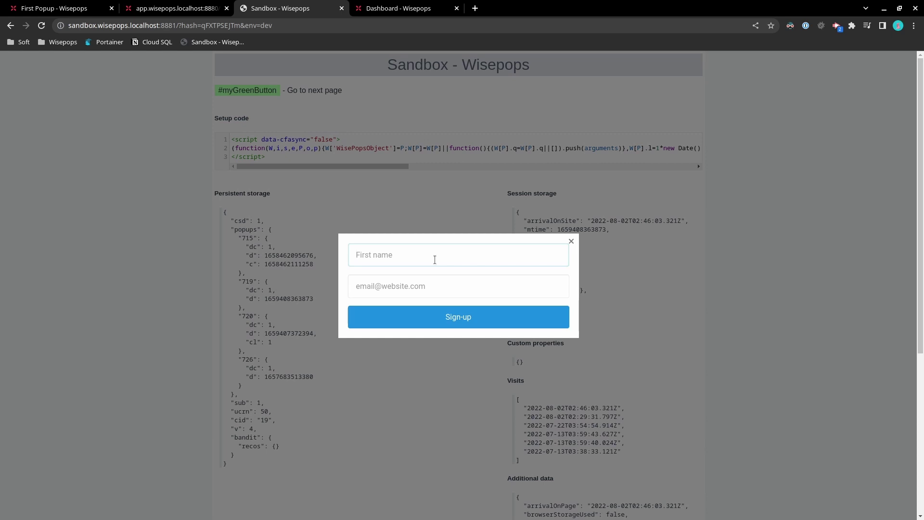
pyautogui.write('Seifane')
pyautogui.press('Tab')
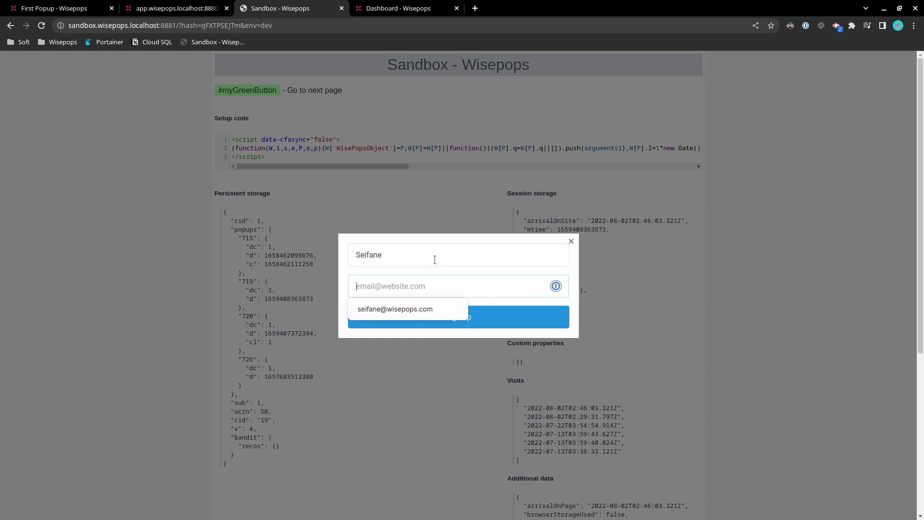
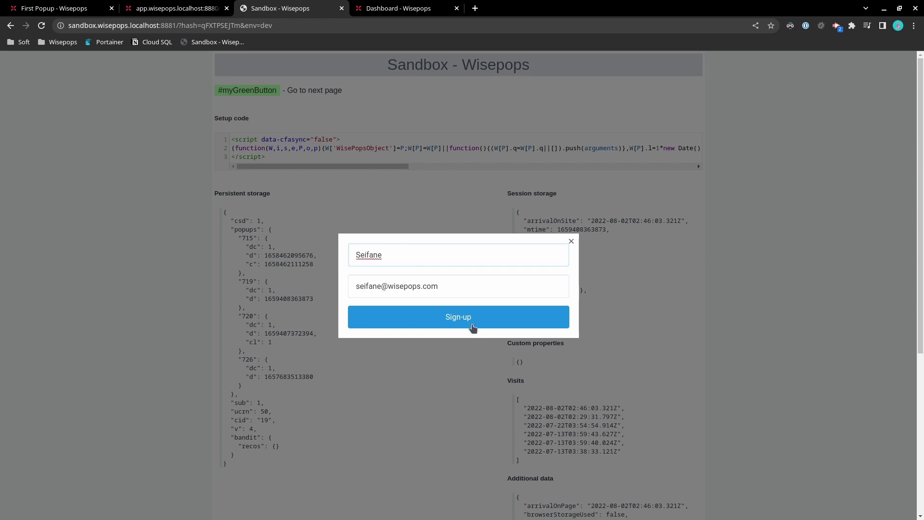
pyautogui.click(468, 318)
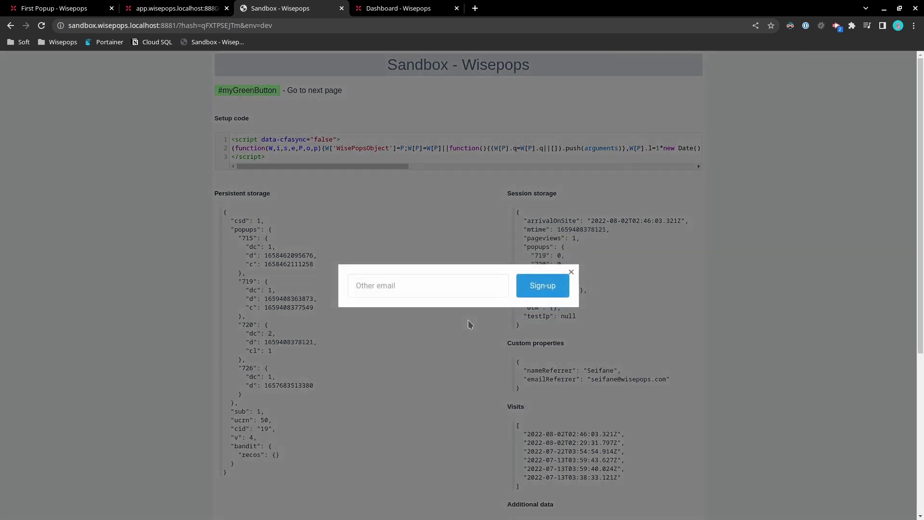
# Enter a different wisepops.com email in the second popup's Other email field and sign up
pyautogui.click(380, 293)
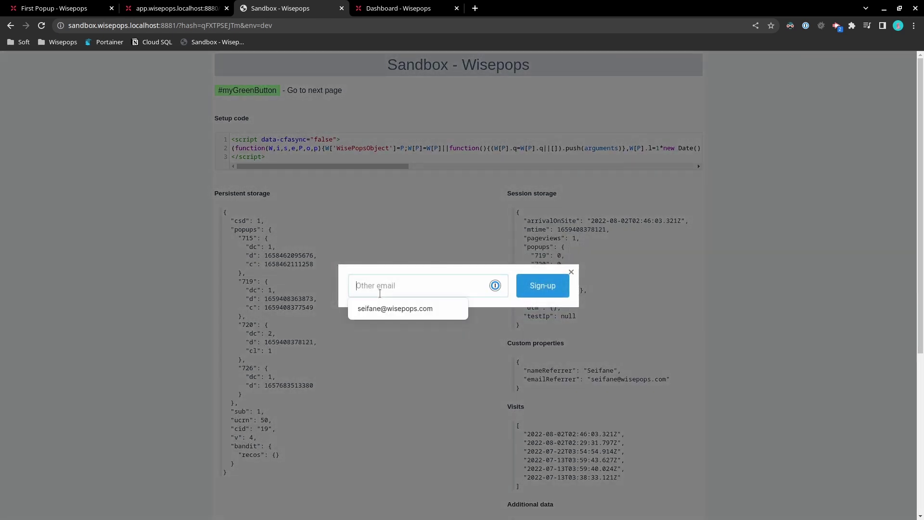
pyautogui.press('Down')
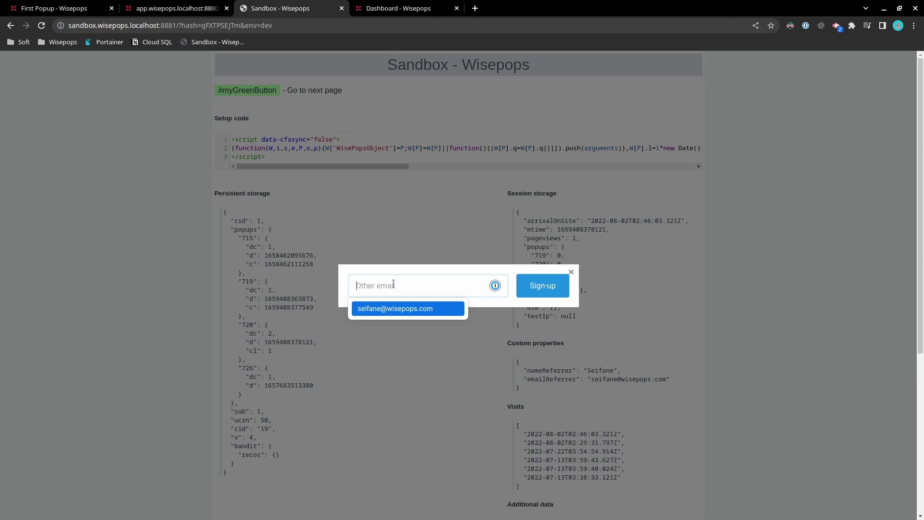
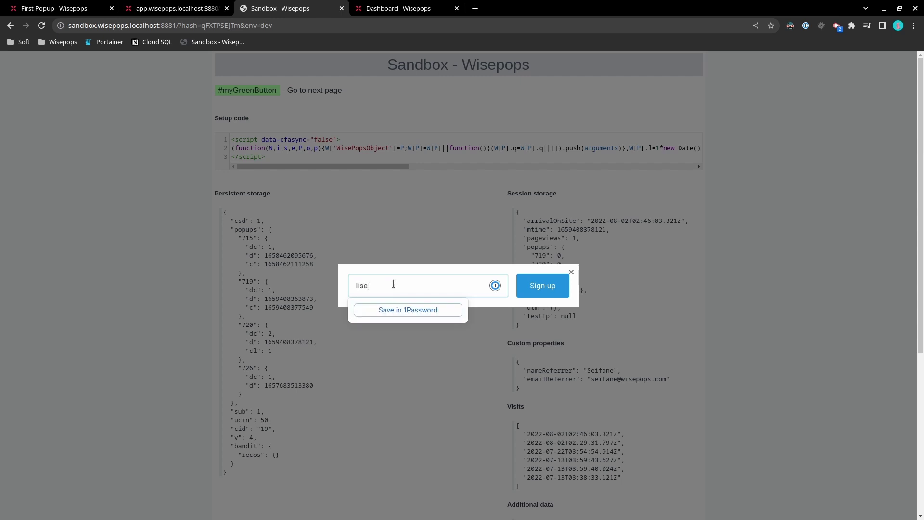
pyautogui.click(560, 291)
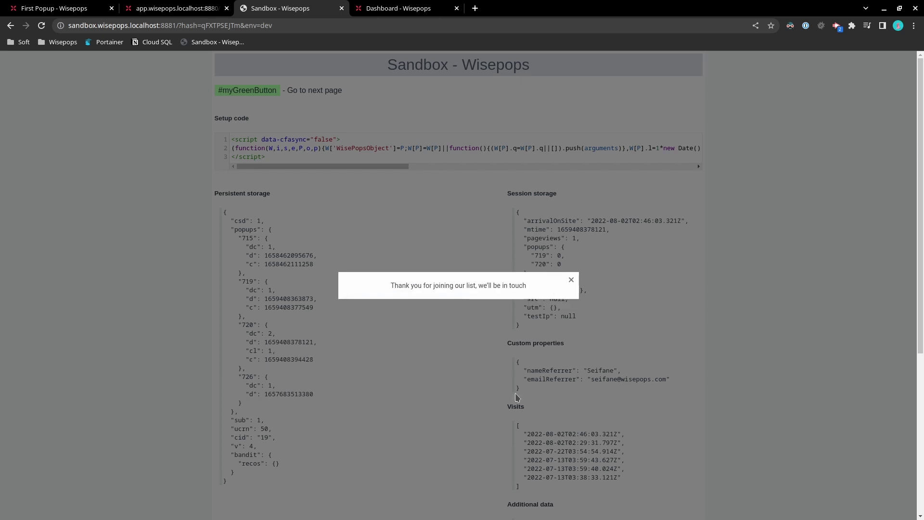